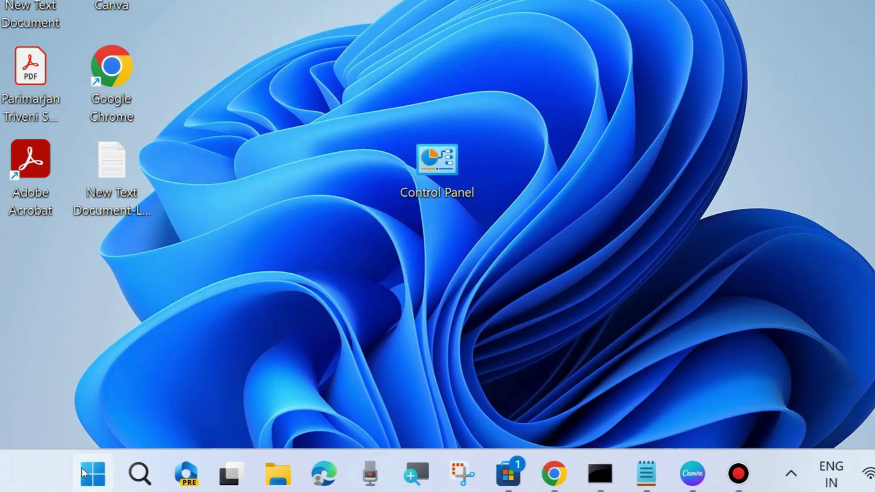
Step: Dismiss the Start shortcut menu's shutdown options and the Microsoft Store task list without choosing anything
right_click(85, 468)
mouse_move(96, 414)
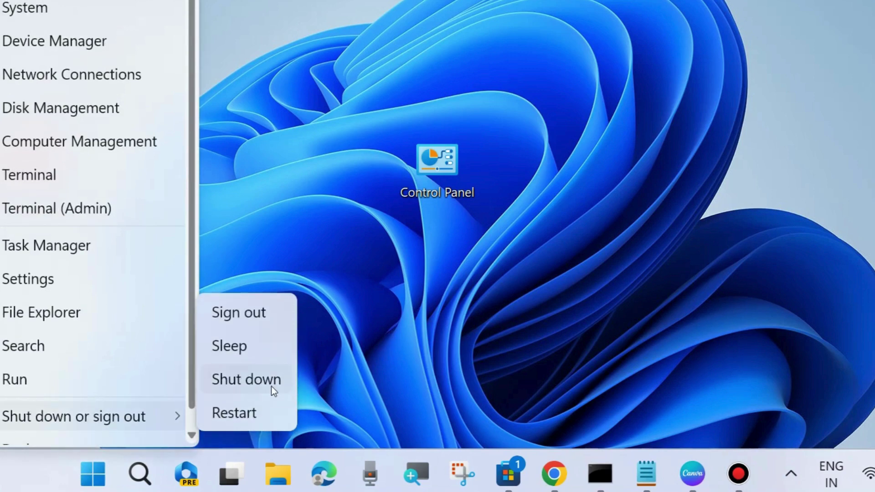
left_click(364, 398)
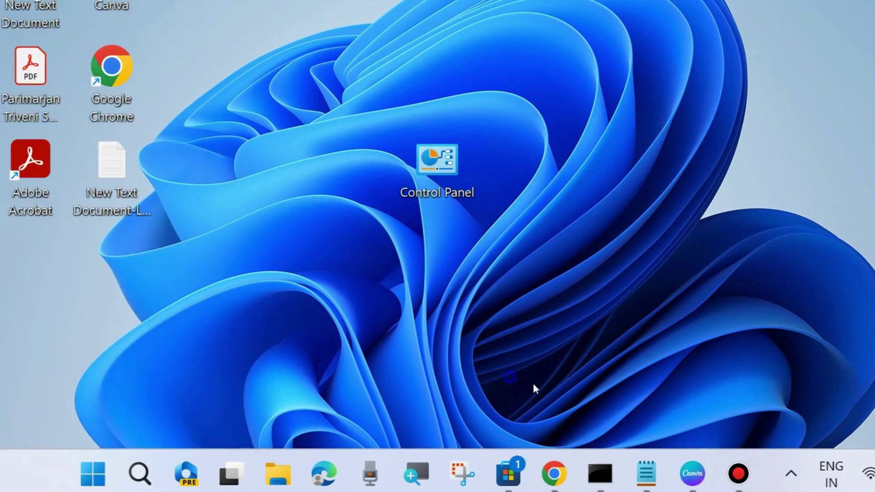
right_click(504, 476)
left_click(450, 420)
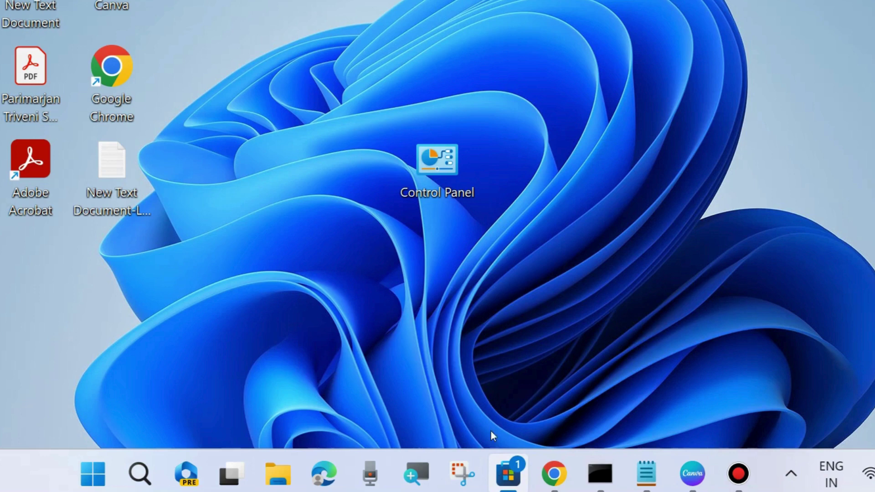
Step: Close the Chrome window, then dismiss Notepad's task list and the shutdown options without shutting down
right_click(561, 467)
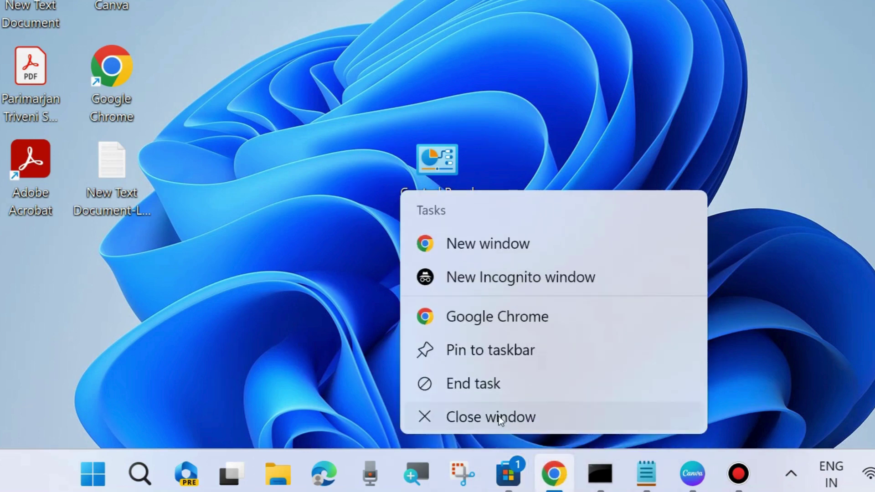
left_click(697, 415)
right_click(647, 471)
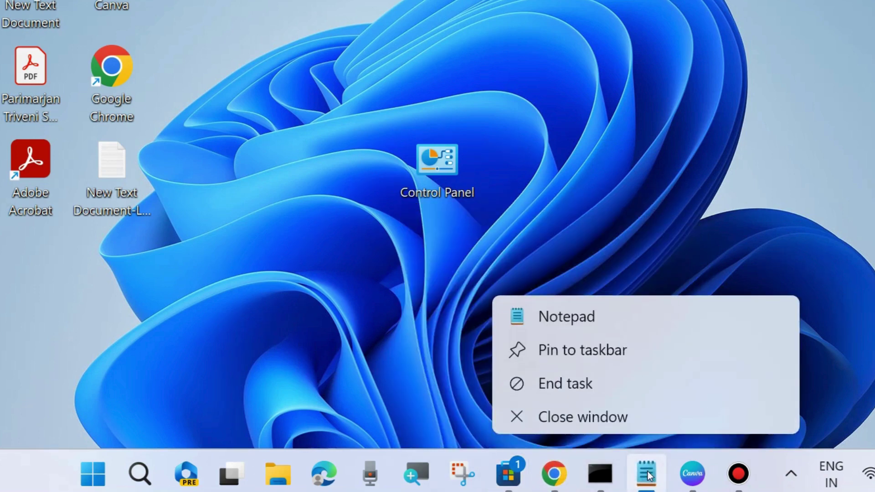
left_click(825, 320)
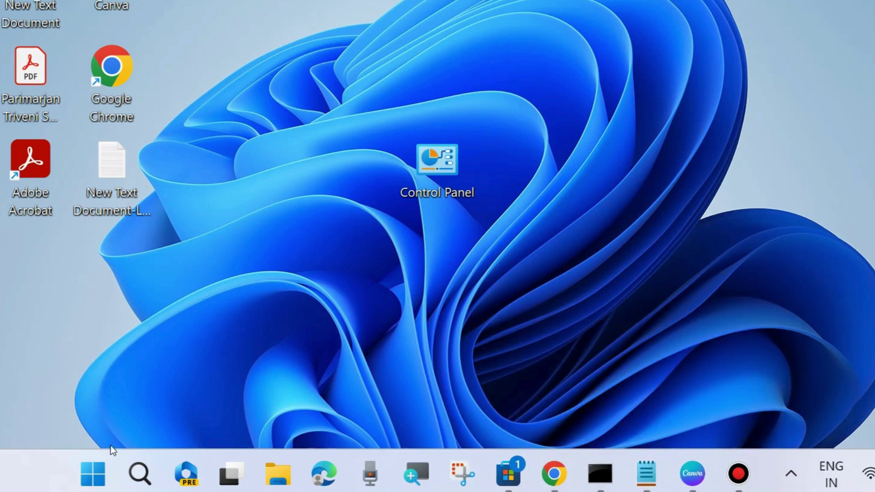
right_click(98, 478)
mouse_move(105, 423)
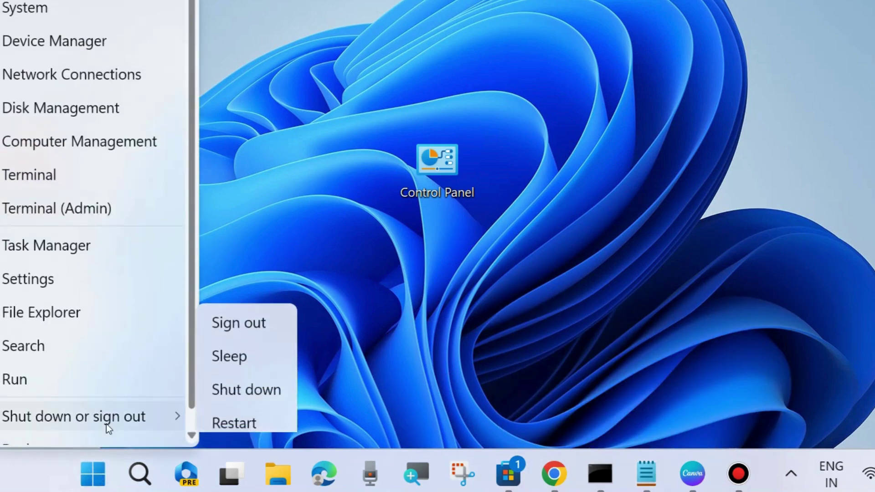
left_click(285, 249)
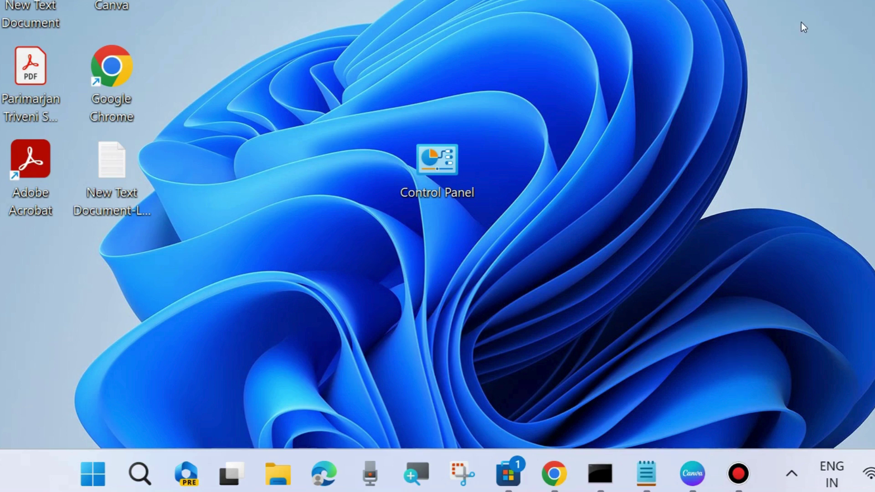
Step: In the Run dialog, select msdt.exe /id PowerDiagnostic from the previously run commands
right_click(89, 468)
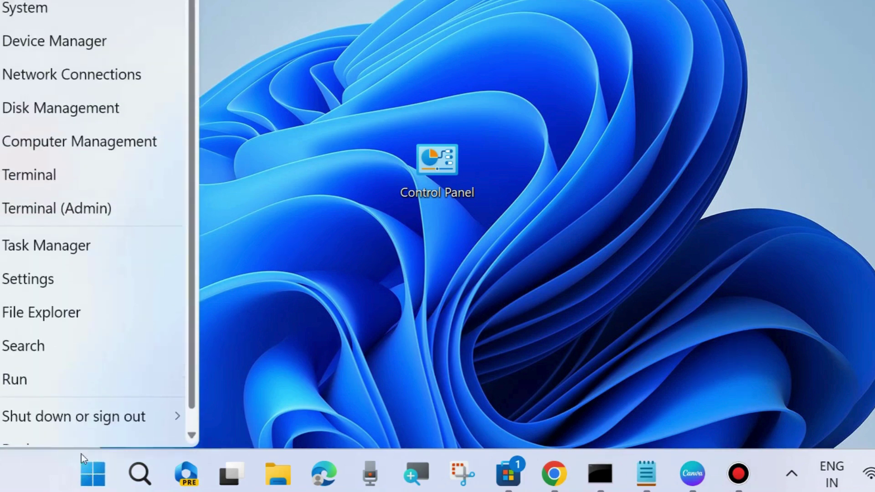
left_click(38, 382)
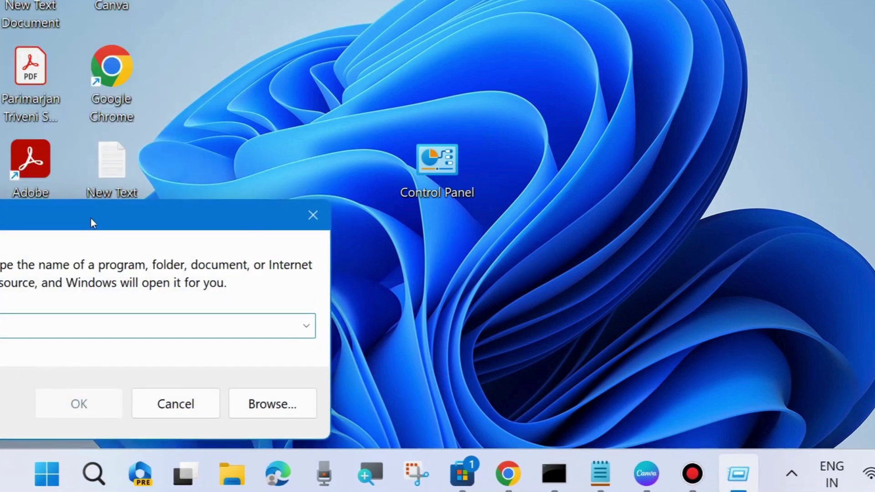
left_click_drag(91, 217, 447, 75)
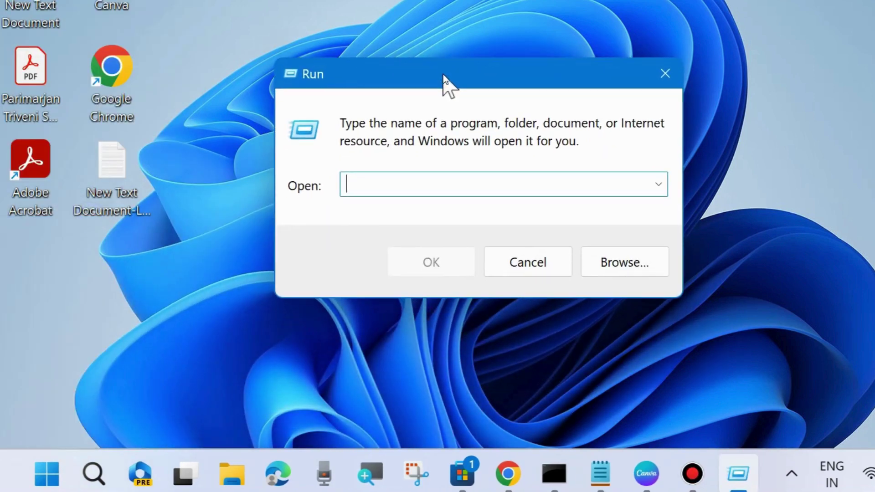
left_click(658, 184)
left_click(510, 223)
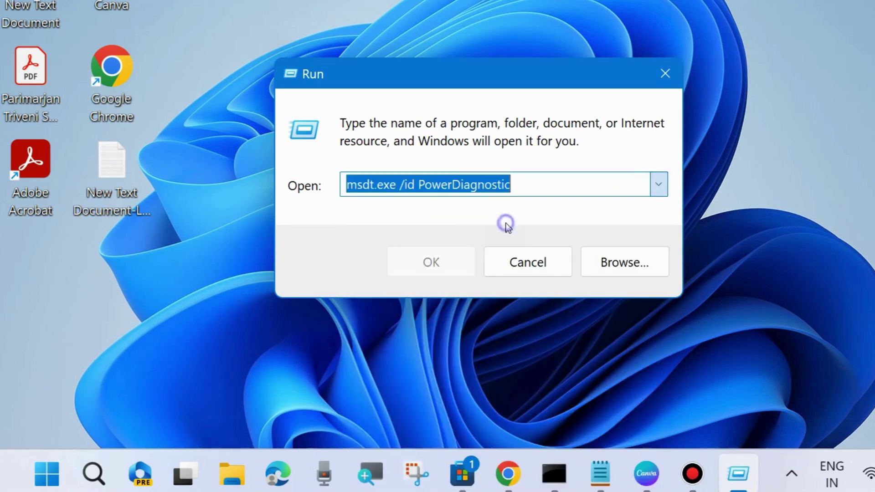
left_click(432, 186)
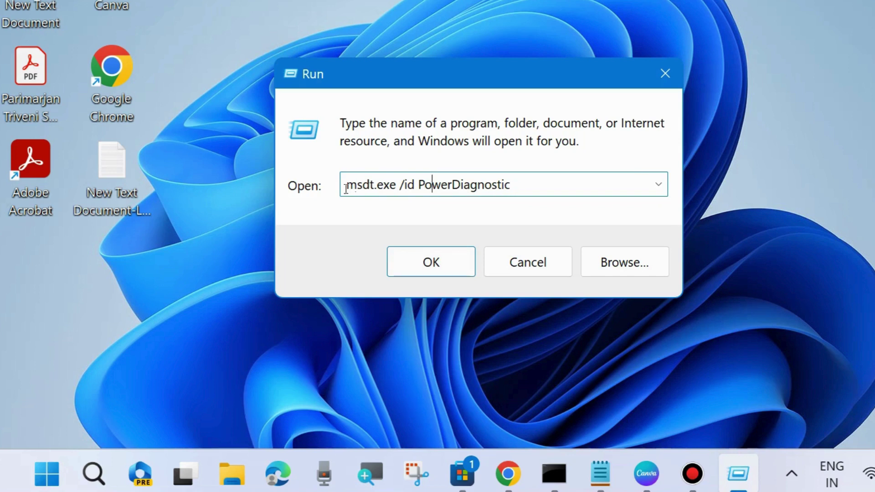
left_click_drag(344, 186, 517, 186)
left_click(539, 189)
Step: Run the Power troubleshooter with 'Apply repairs automatically' on, closing it once it reports no changes needed
left_click(428, 259)
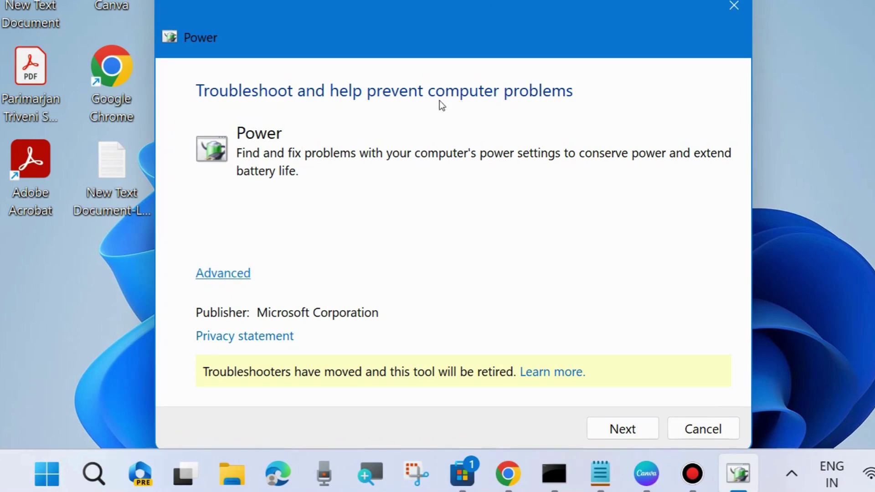
left_click(225, 274)
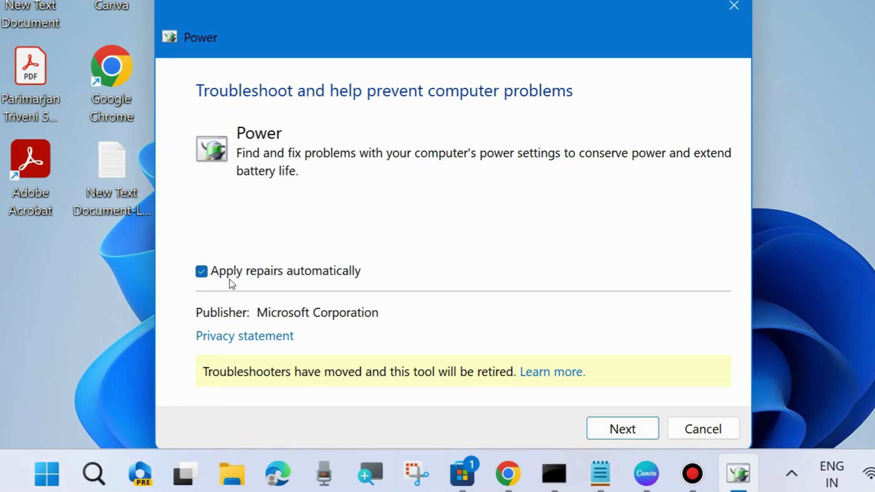
left_click(620, 428)
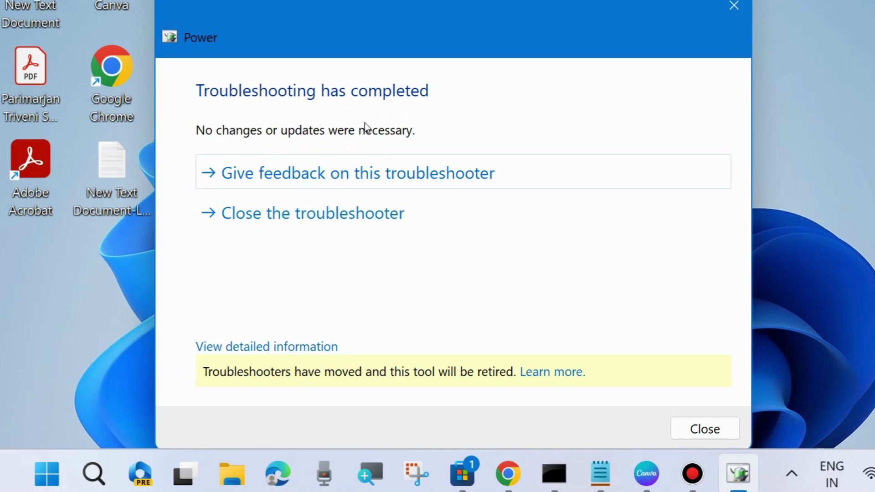
left_click(703, 428)
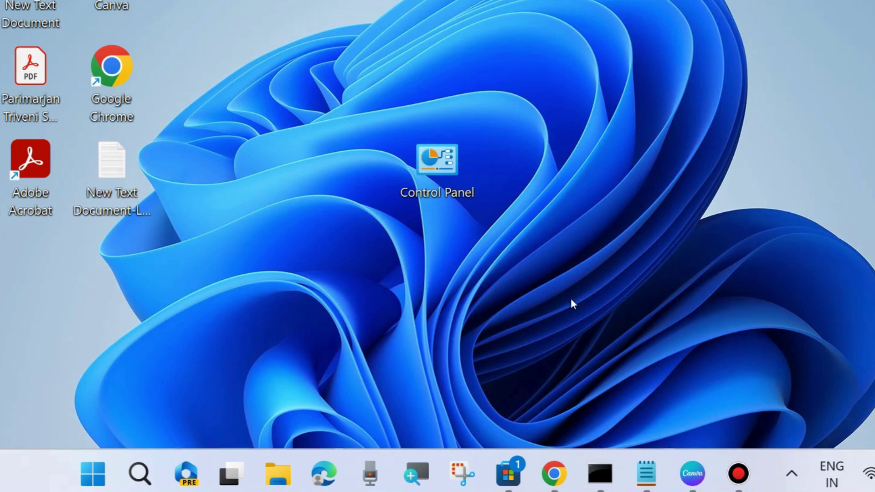
Step: Uncheck 'Turn on fast startup (recommended)' in Power Options' power button settings and close the window
double_click(439, 167)
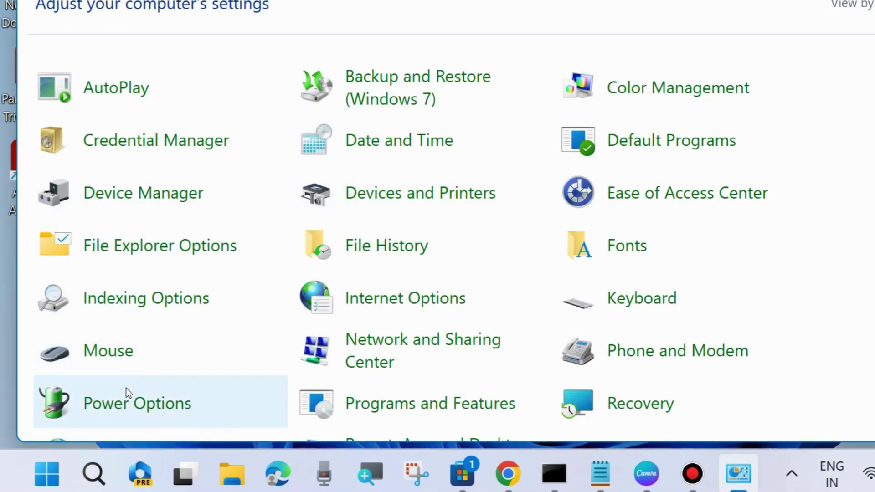
left_click(131, 405)
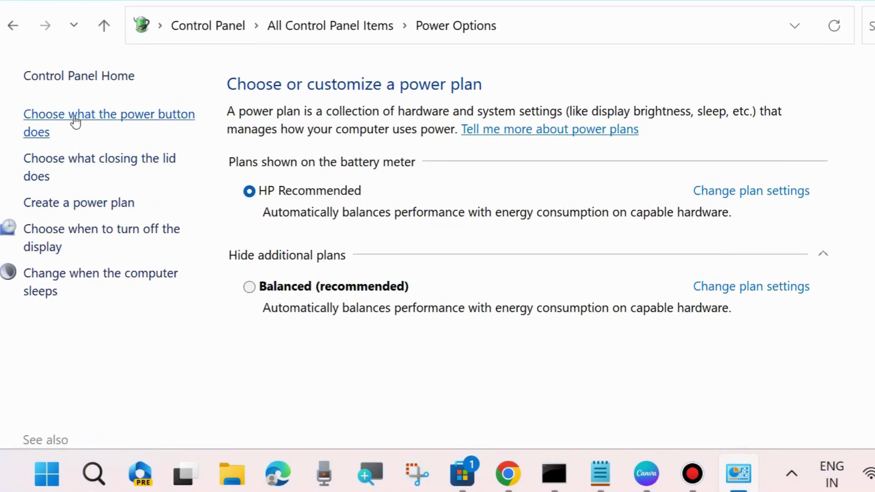
left_click(100, 117)
scroll(398, 252, "down", 1)
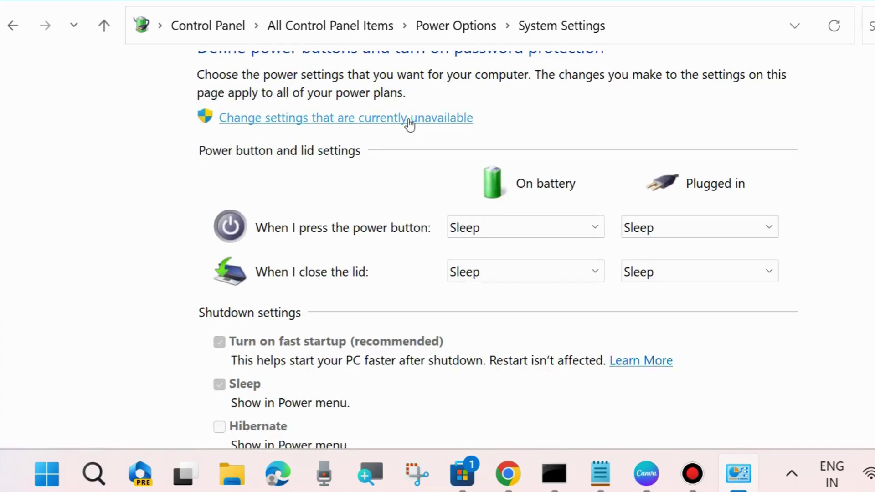
left_click(371, 122)
scroll(353, 268, "down", 1)
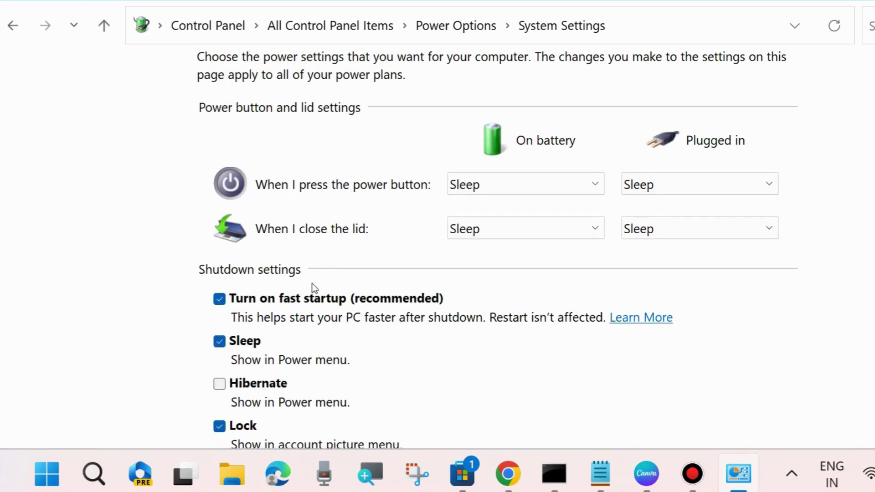
scroll(283, 270, "down", 1)
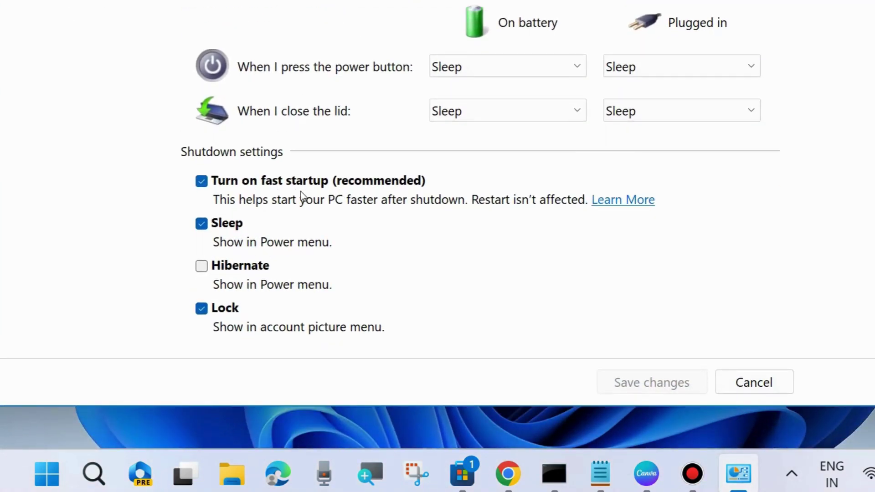
left_click(202, 182)
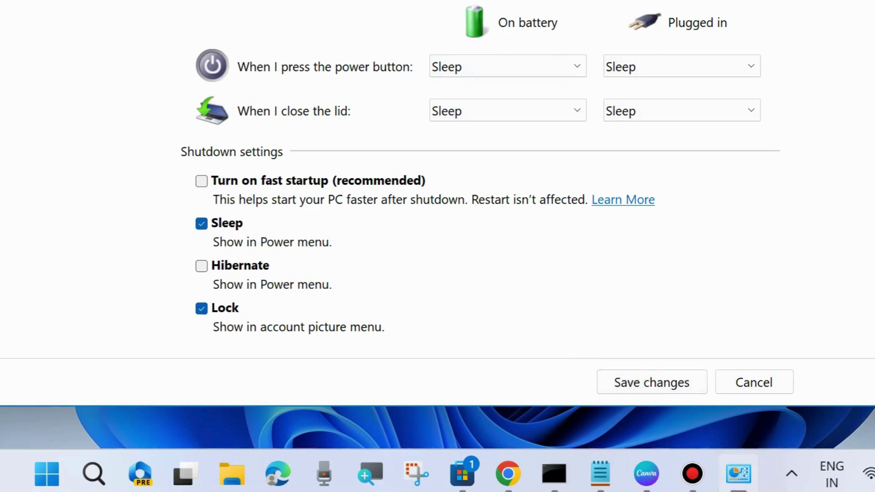
key("alt+F4")
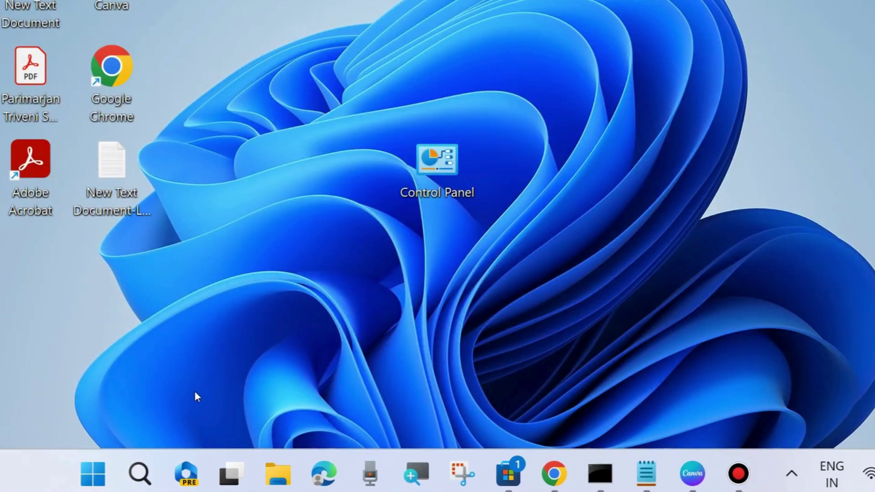
Step: Search 'cmd', run Command Prompt as administrator, and enter sfc /scannow at the prompt
left_click(139, 474)
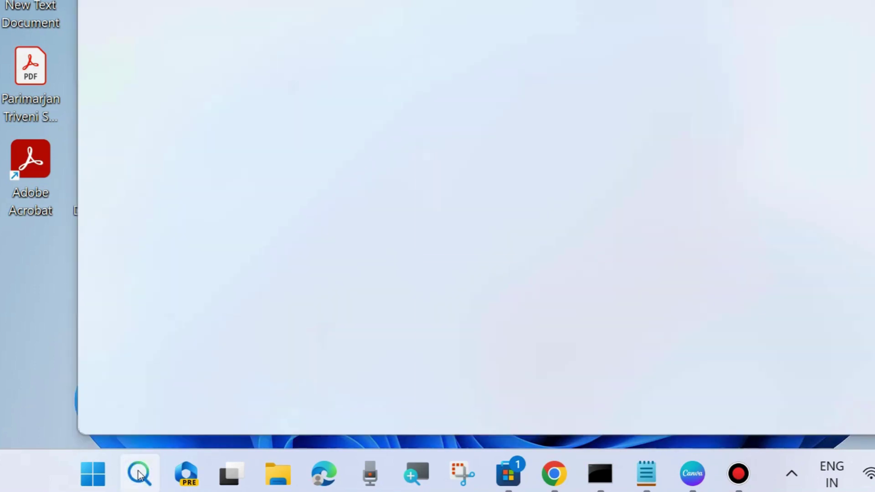
type("cmd")
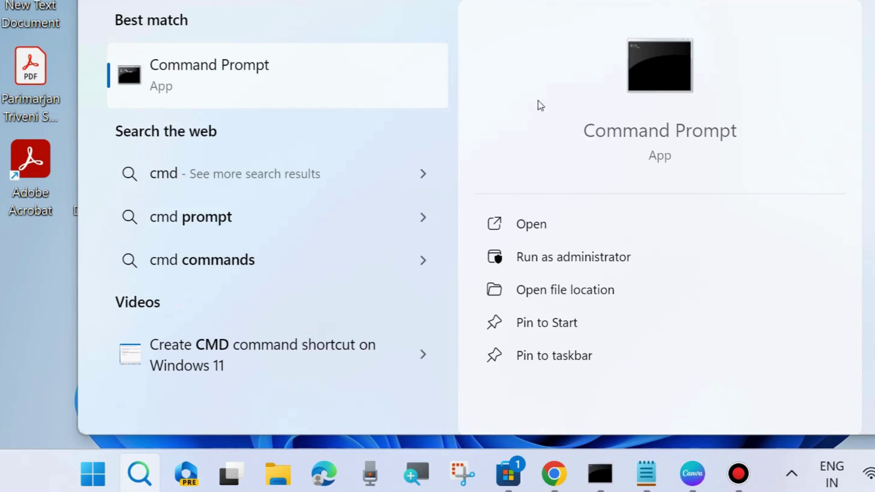
left_click(575, 256)
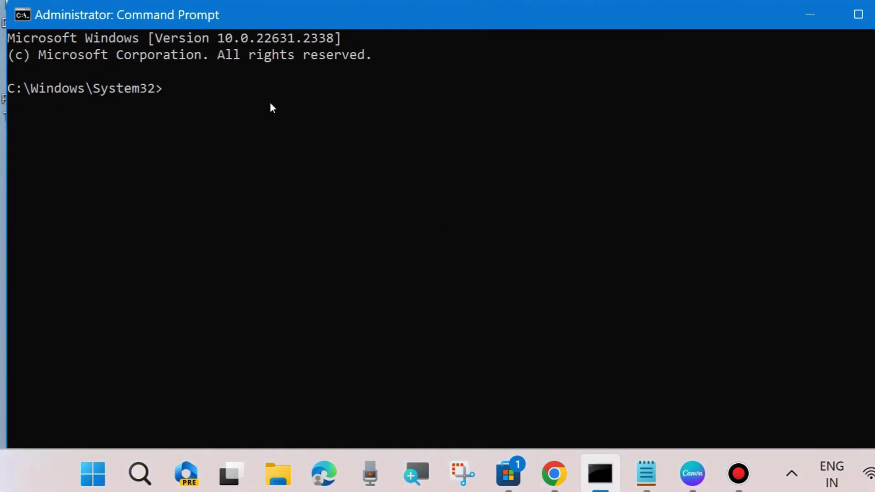
type("sfc /scannow")
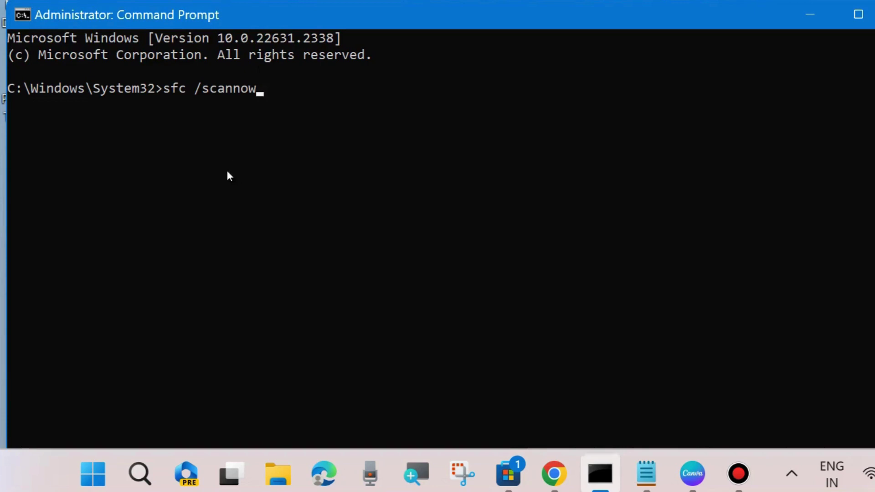
Step: Highlight the DISM ScanHealth, CheckHealth and RestoreHealth lines in the Notepad note, then minimise it
left_click(646, 476)
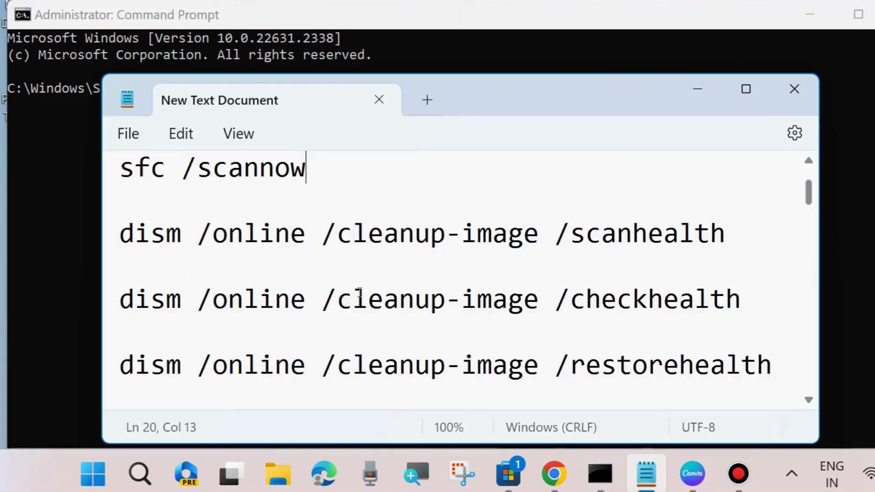
left_click_drag(505, 95, 646, 80)
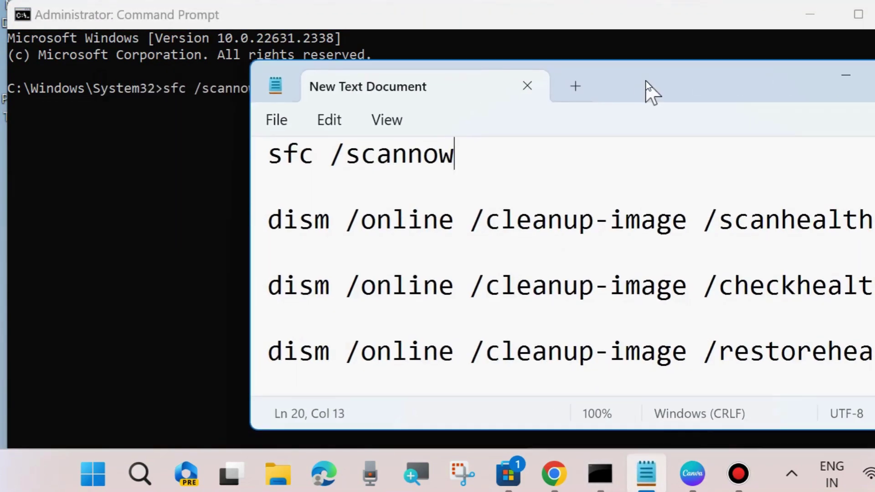
left_click_drag(268, 221, 872, 226)
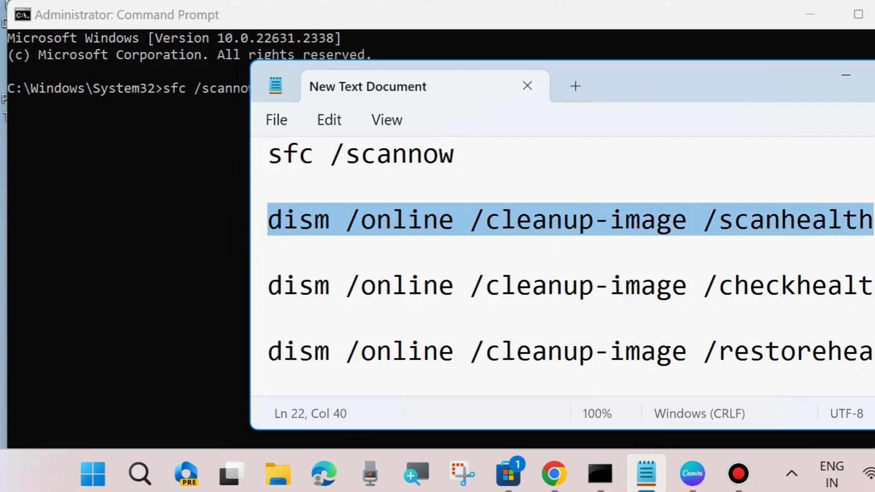
left_click_drag(676, 80, 554, 79)
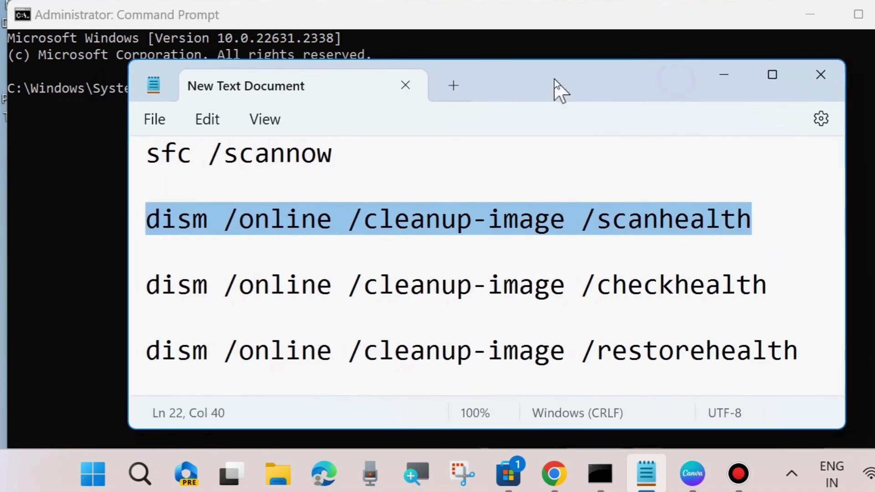
left_click(146, 291)
left_click_drag(147, 291, 788, 292)
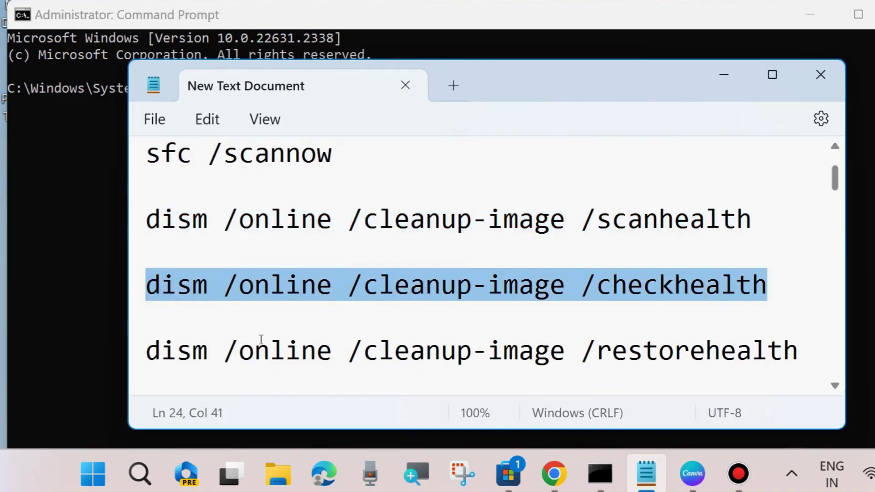
left_click_drag(148, 352, 798, 357)
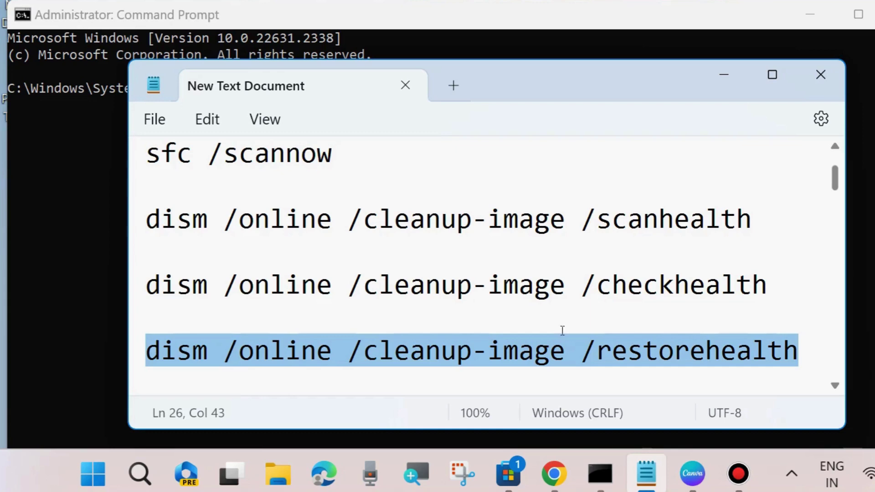
left_click(722, 76)
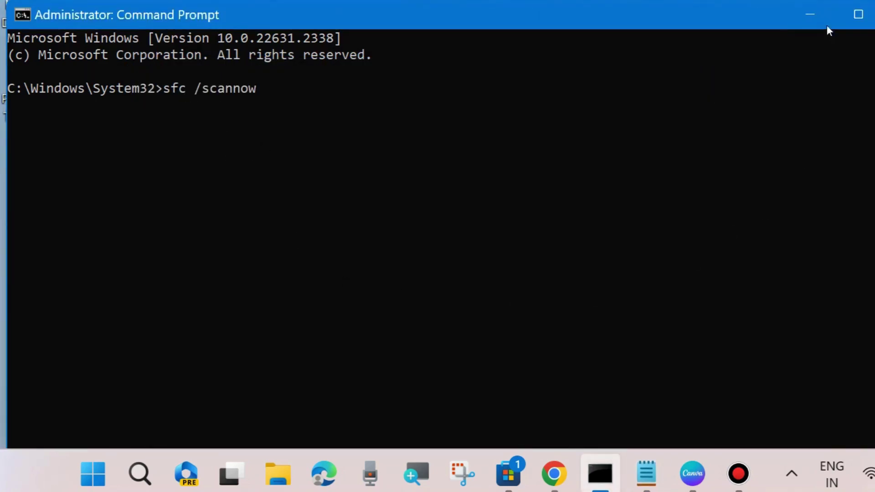
Step: Minimise Command Prompt, refresh the desktop, and open the Start button's power-user menu
left_click(809, 14)
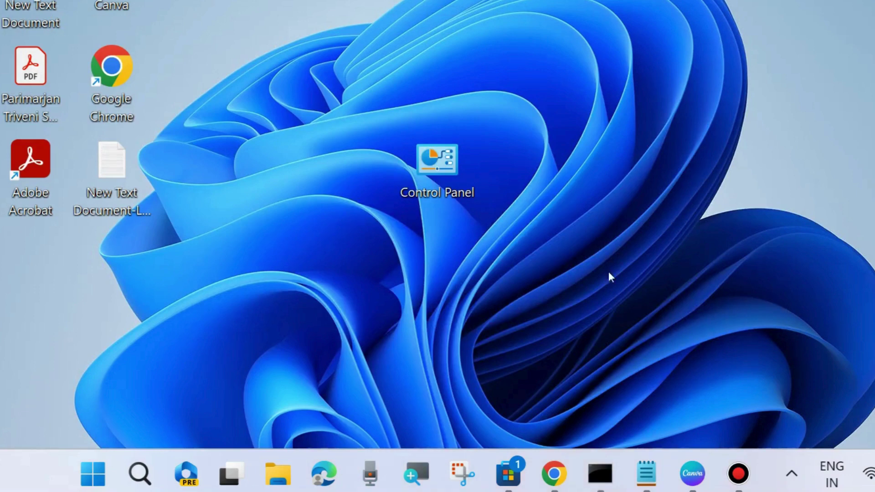
right_click(535, 398)
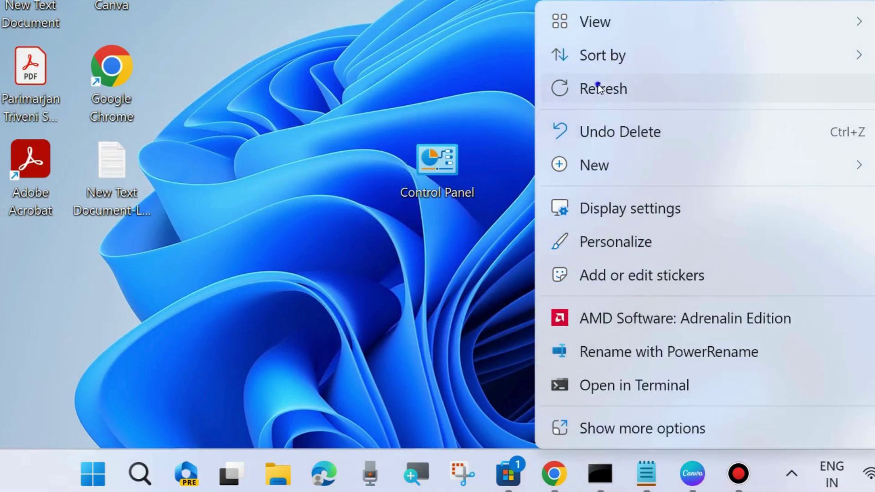
left_click(659, 89)
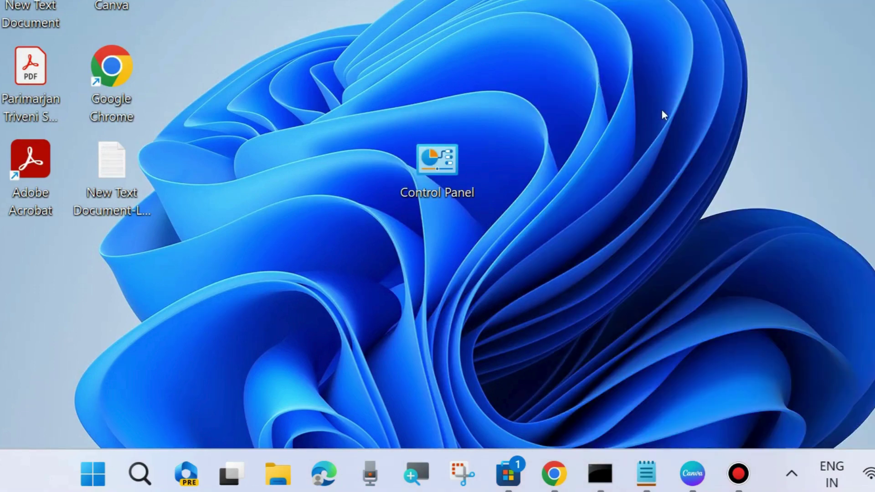
right_click(101, 467)
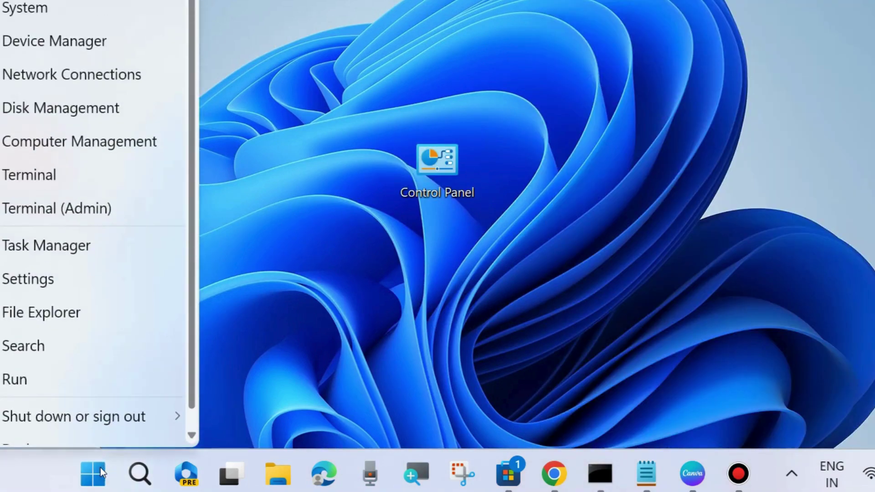
Step: Open Settings, run Check for updates on the Windows Update page, then close Settings
left_click(36, 286)
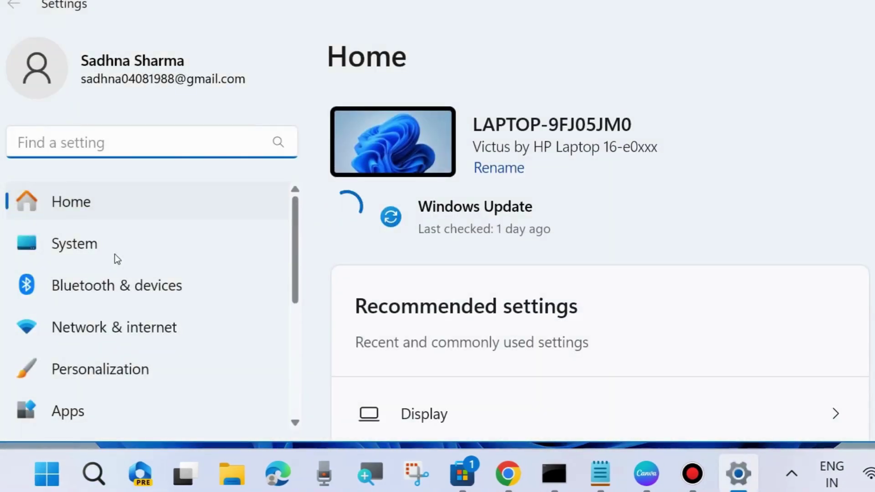
scroll(118, 283, "down", 5)
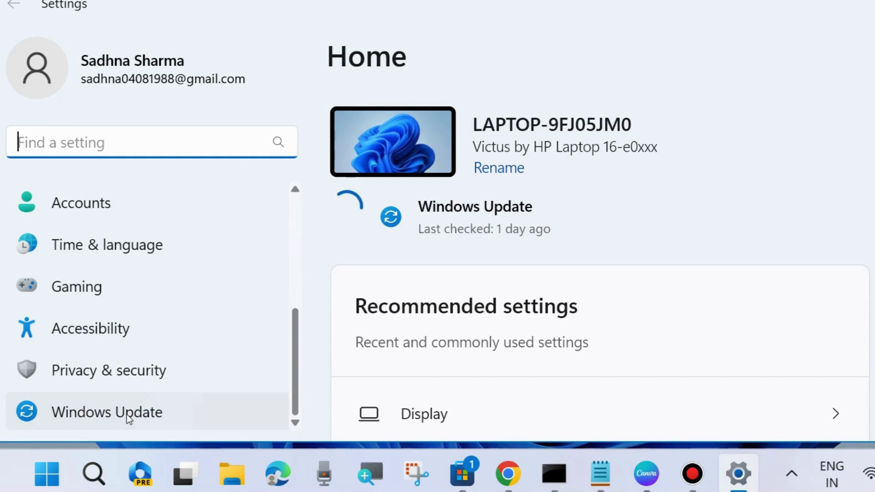
left_click(121, 417)
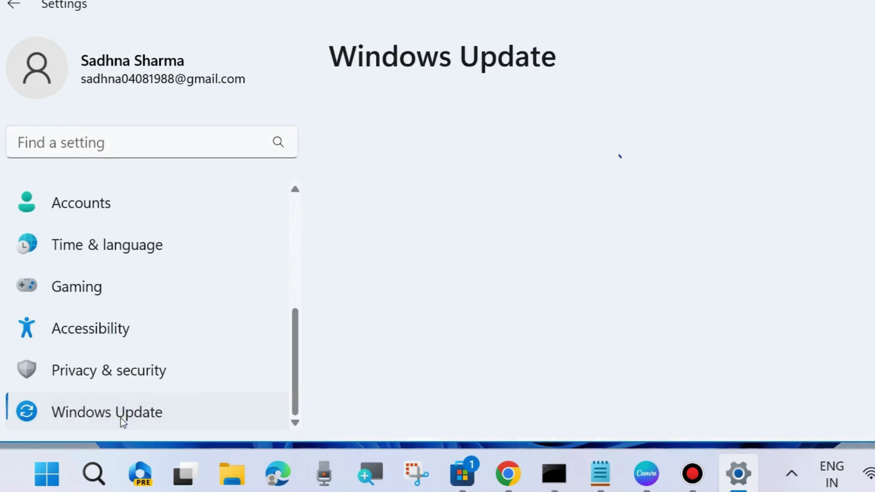
left_click(846, 155)
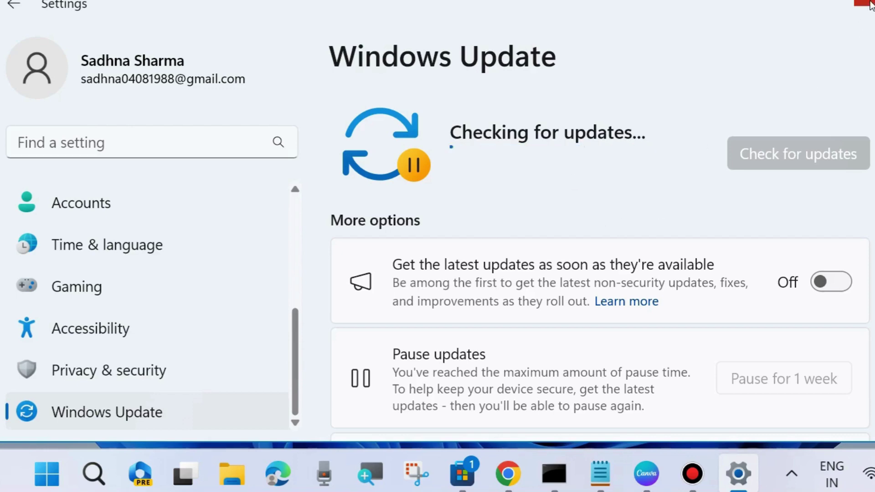
left_click(870, 4)
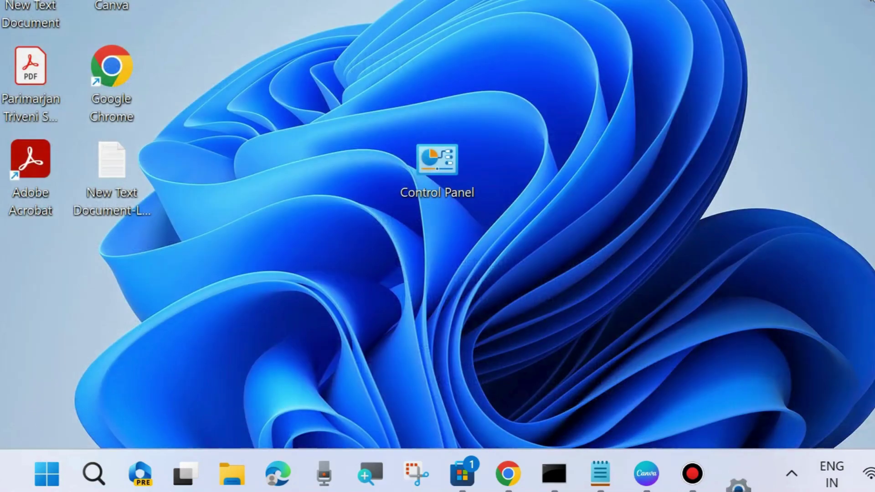